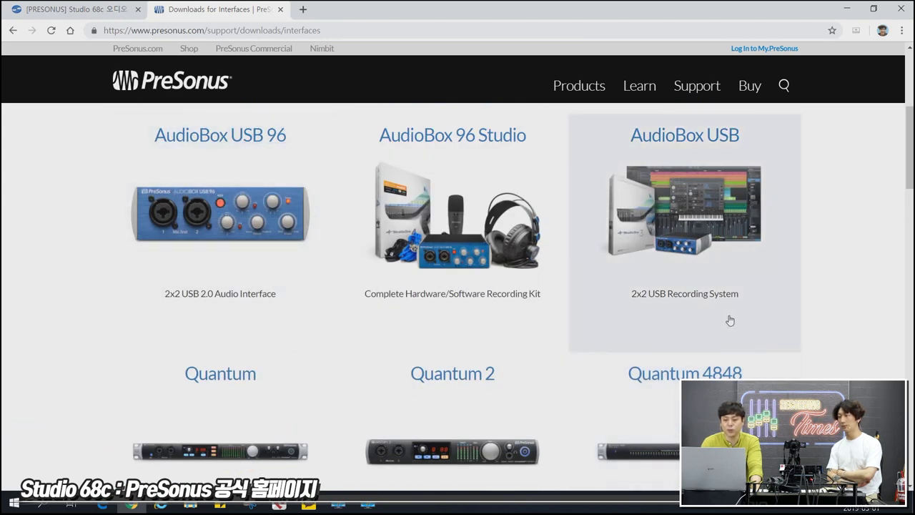
# Step: Open the downloads page of the Studio 68c audio interface and go to its Software Downloads section
pyautogui.scroll(-3, 782, 321)
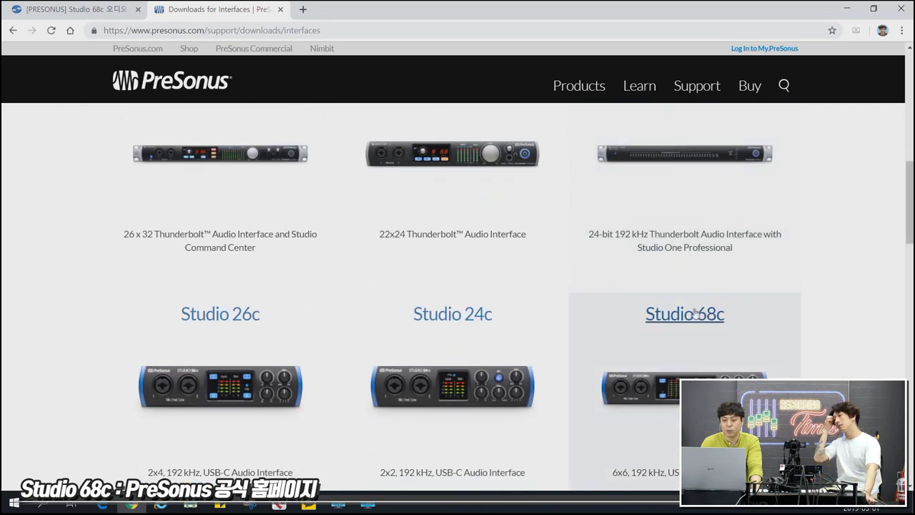
pyautogui.click(687, 315)
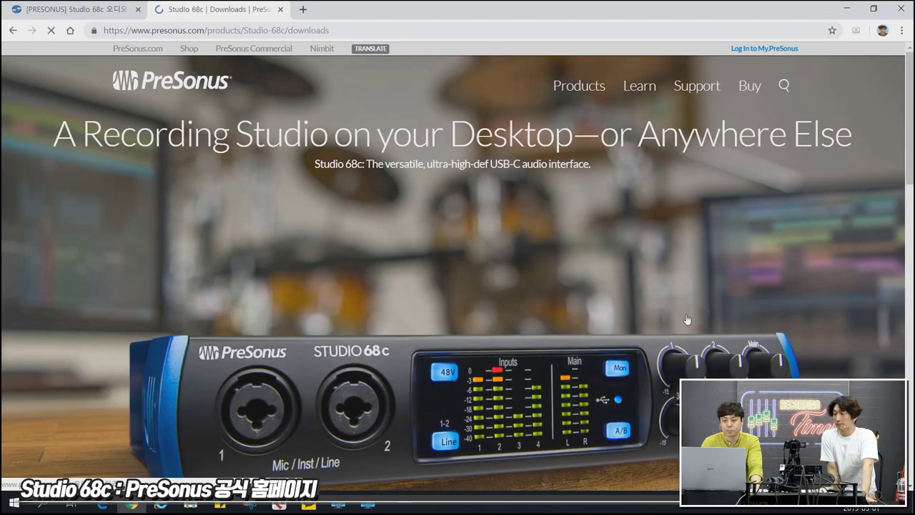
pyautogui.scroll(-5, 567, 239)
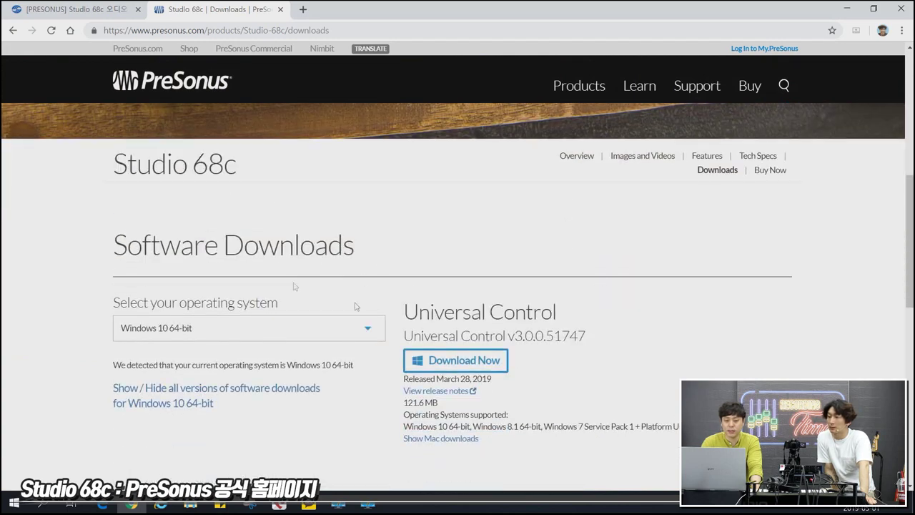
# Step: Start downloading Universal Control for Windows 10 64-bit and pause that download
pyautogui.scroll(-1, 293, 285)
pyautogui.click(478, 299)
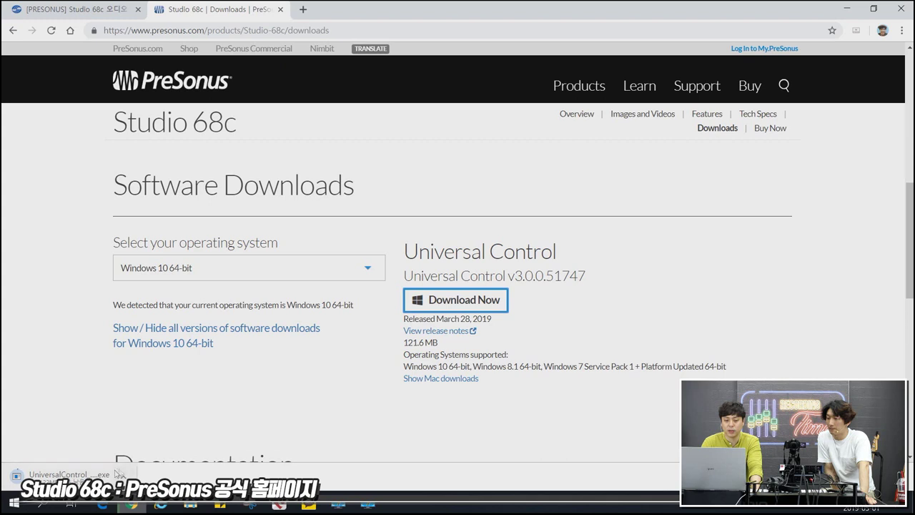
pyautogui.click(123, 477)
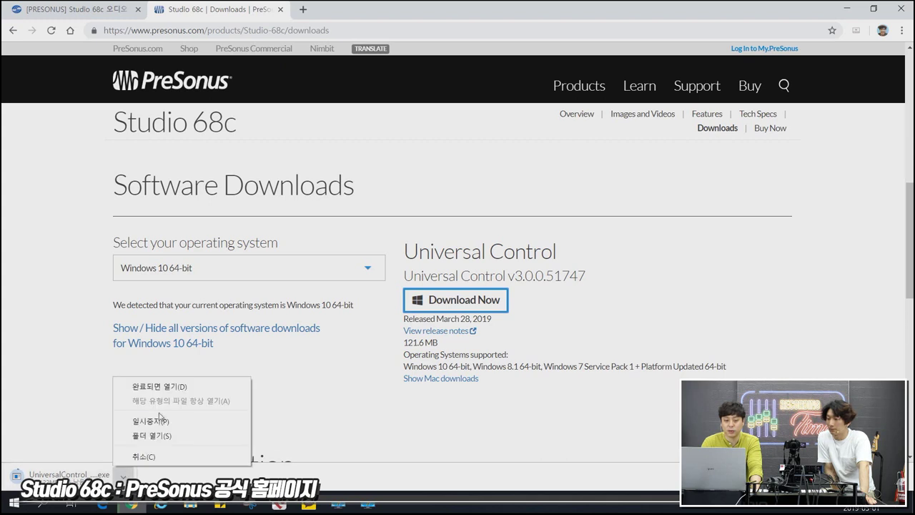
pyautogui.click(158, 421)
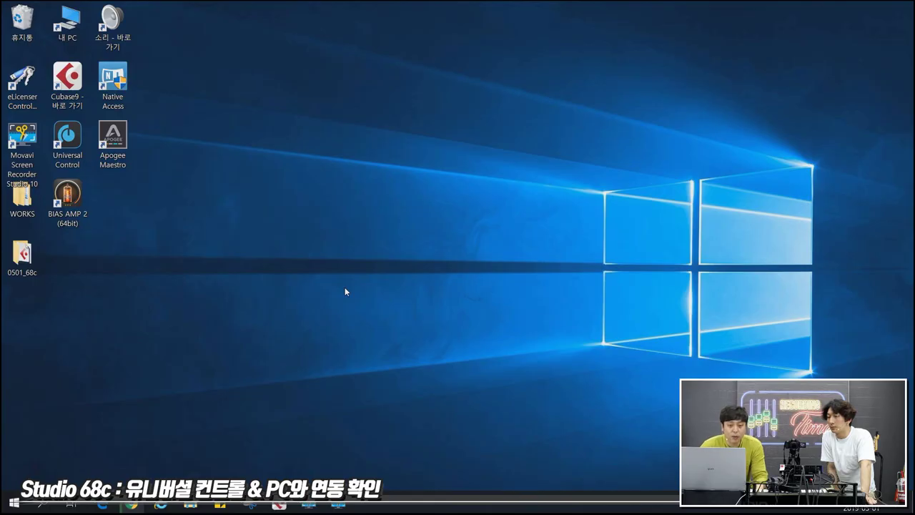
# Step: Launch the Universal Control desktop app and expand the Studio 68c's device settings, checking the available block sizes
pyautogui.click(68, 143)
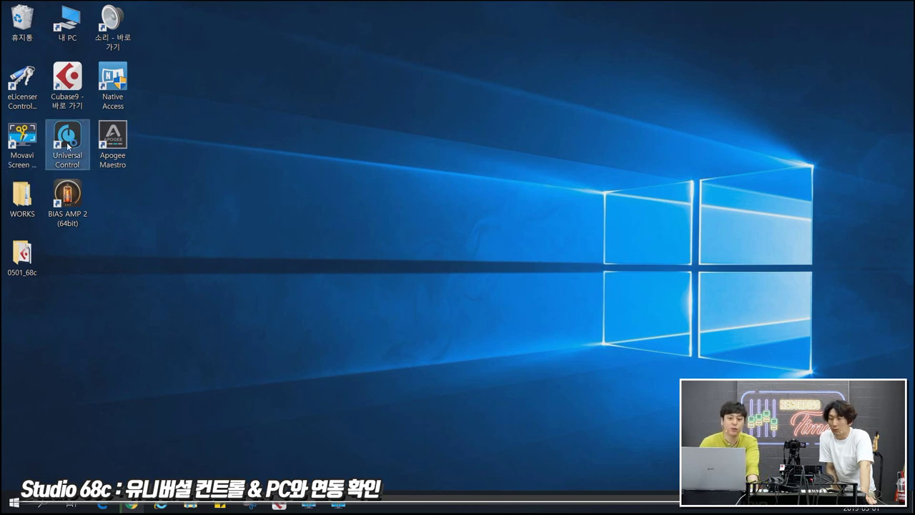
pyautogui.doubleClick(68, 146)
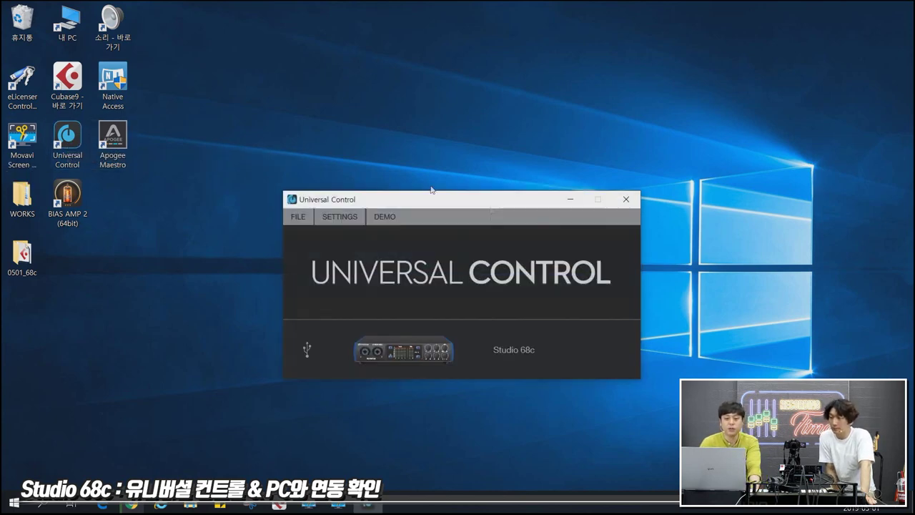
pyautogui.click(559, 348)
pyautogui.moveTo(485, 208); pyautogui.dragTo(474, 67)
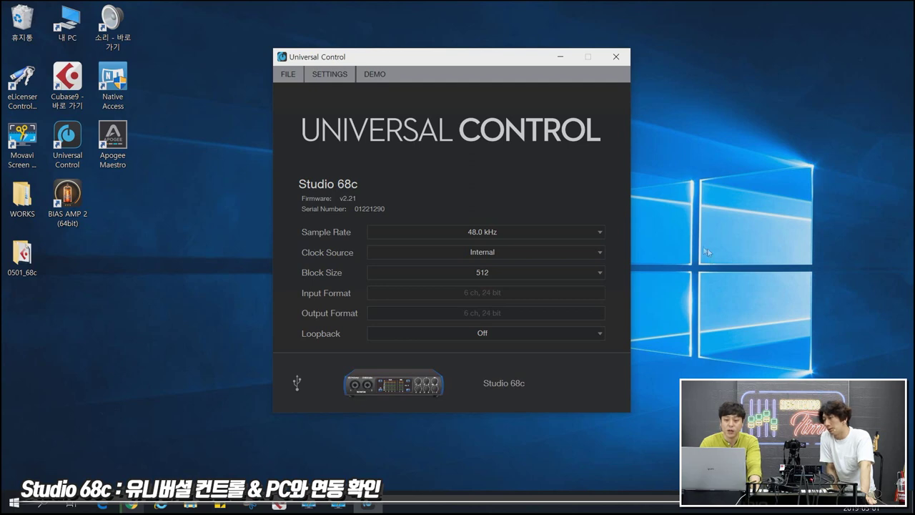
pyautogui.click(500, 276)
pyautogui.click(691, 252)
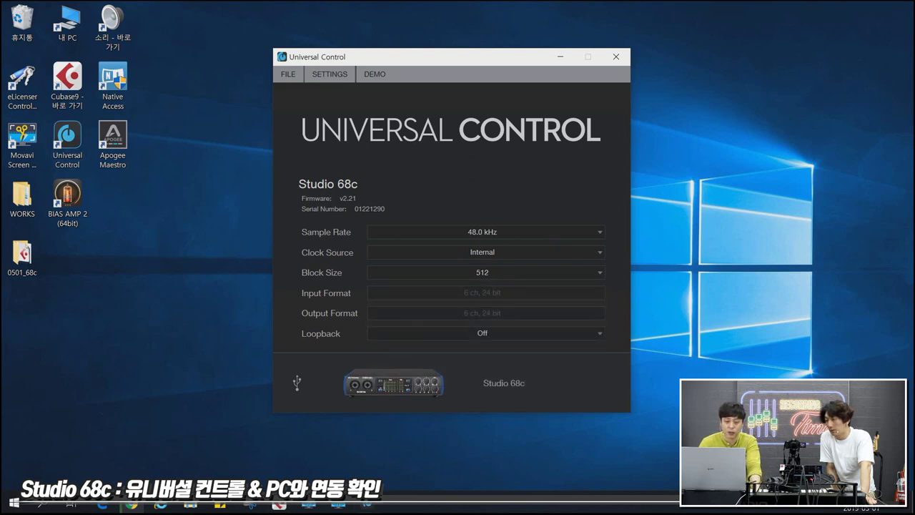
# Step: Switch to Cubase and open Device Setup to check the VST Audio System driver and latencies
pyautogui.click(279, 504)
pyautogui.click(251, 8)
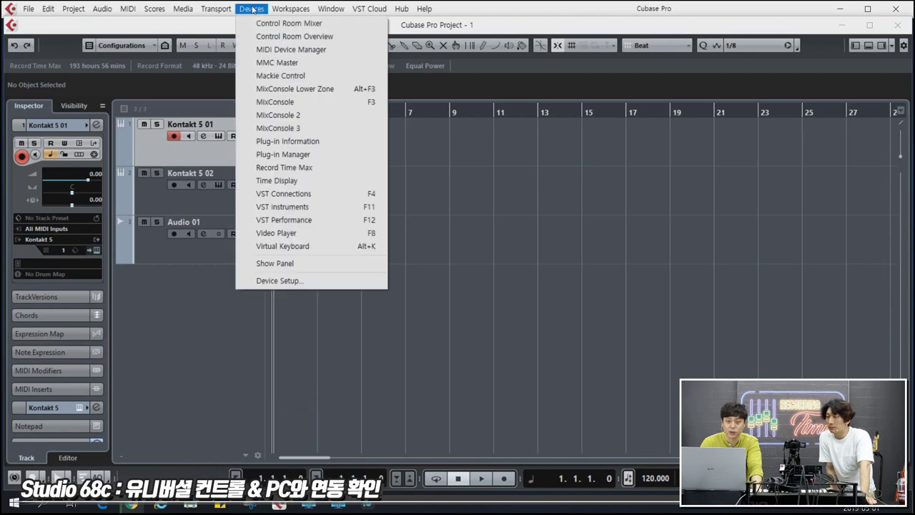
pyautogui.click(279, 281)
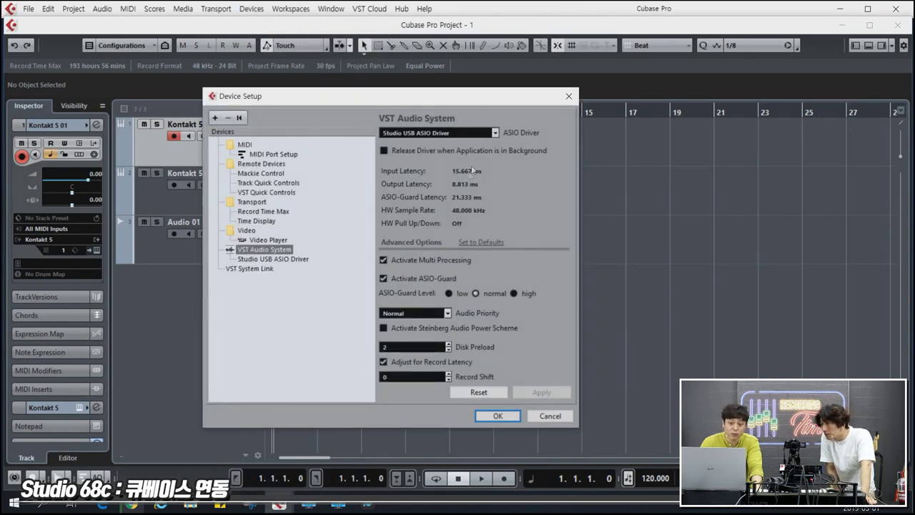
# Step: Set the Studio 68c's block size to 256 in Universal Control and accept the Device Setup dialog back in Cubase
pyautogui.click(336, 505)
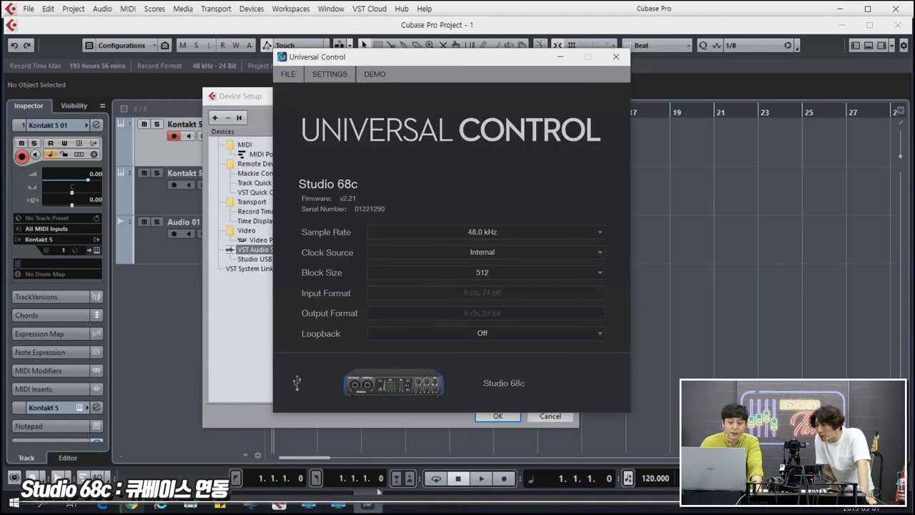
pyautogui.click(566, 271)
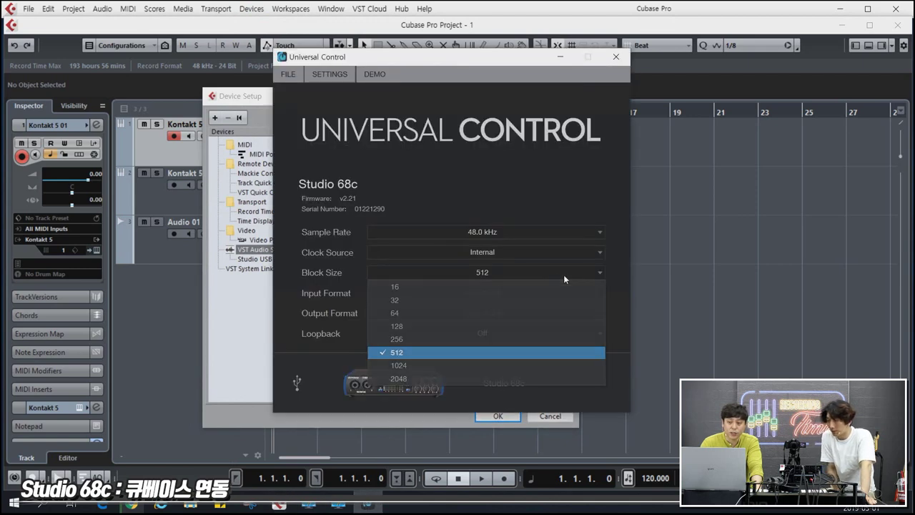
pyautogui.click(401, 339)
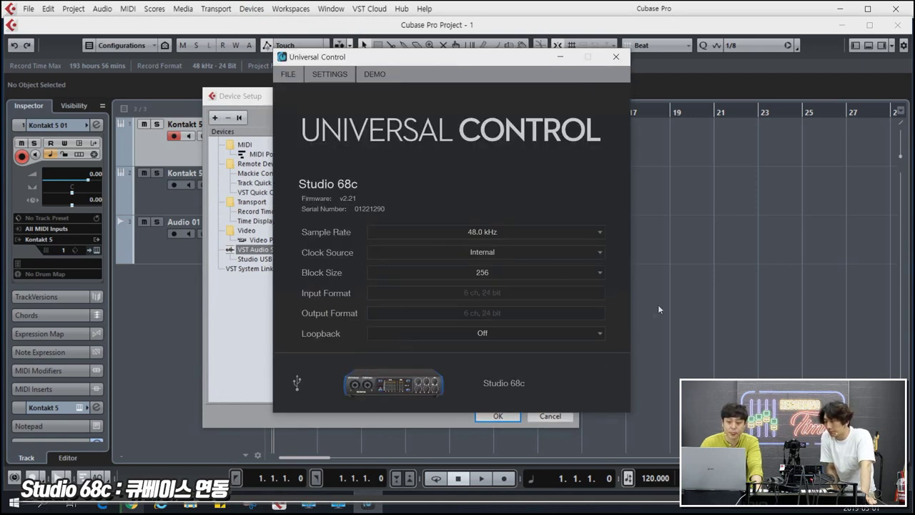
pyautogui.click(667, 332)
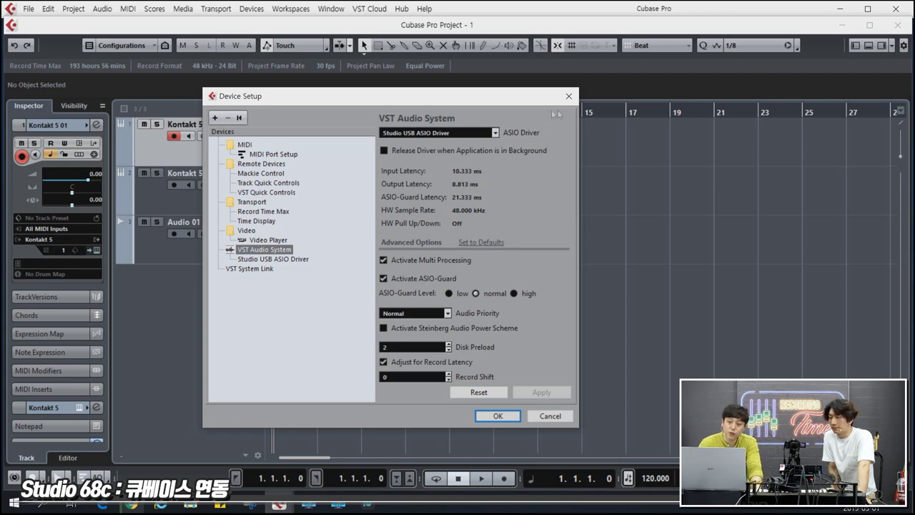
pyautogui.click(497, 417)
# Step: Return to Universal Control, look through its Demo, Settings and File commands, and close its window
pyautogui.click(368, 504)
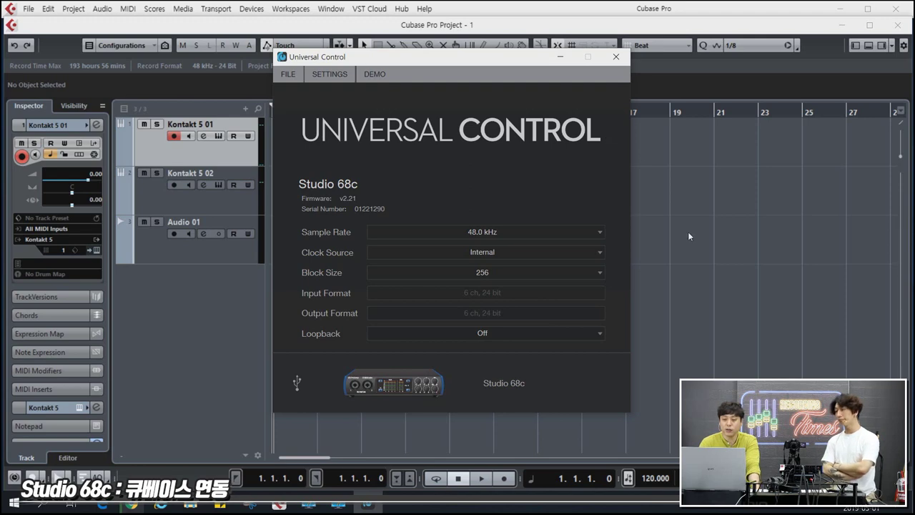
pyautogui.click(374, 74)
pyautogui.press('Left')
pyautogui.press('Left')
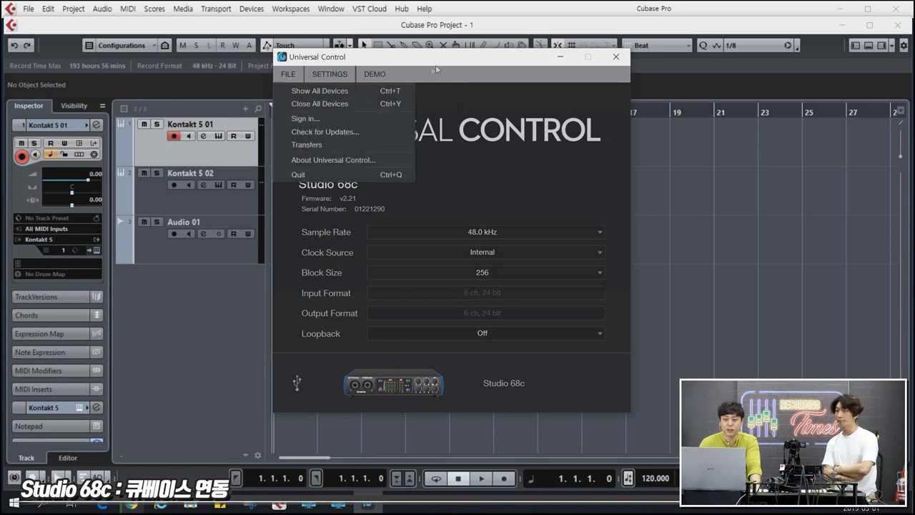
pyautogui.press('Escape')
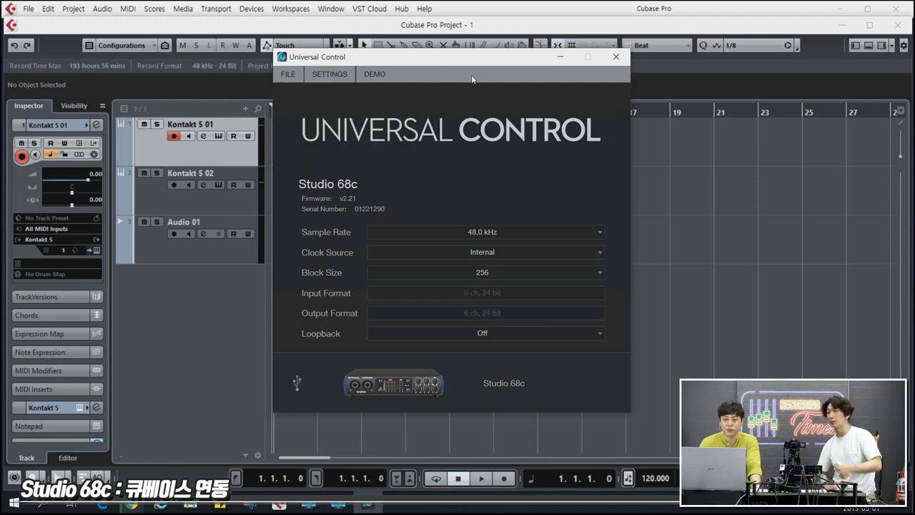
pyautogui.click(615, 58)
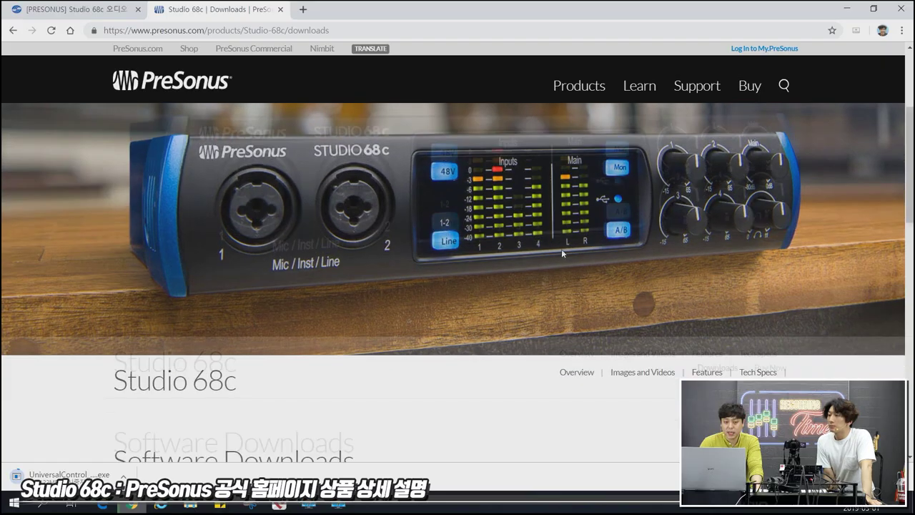
# Step: Open the Tech Specs page of the Studio 68c on the PreSonus website
pyautogui.scroll(-2, 561, 251)
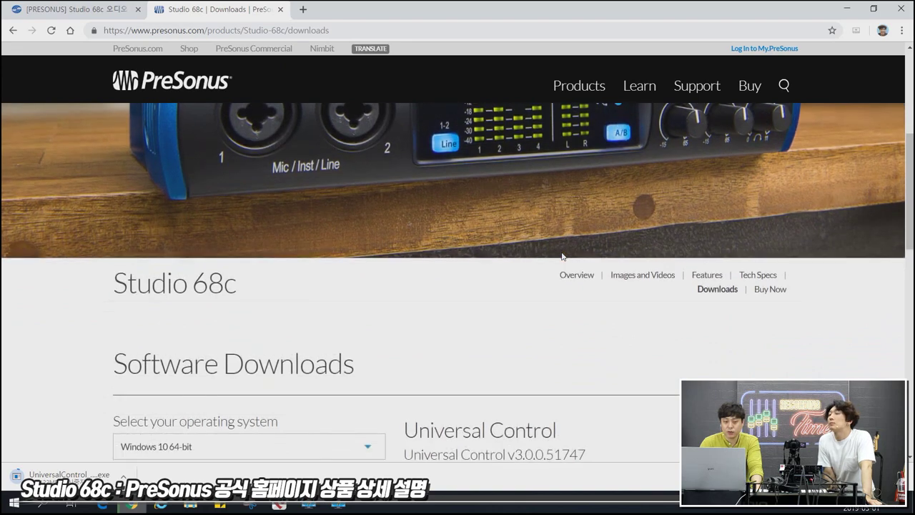
pyautogui.scroll(-2, 562, 256)
pyautogui.scroll(-1, 572, 261)
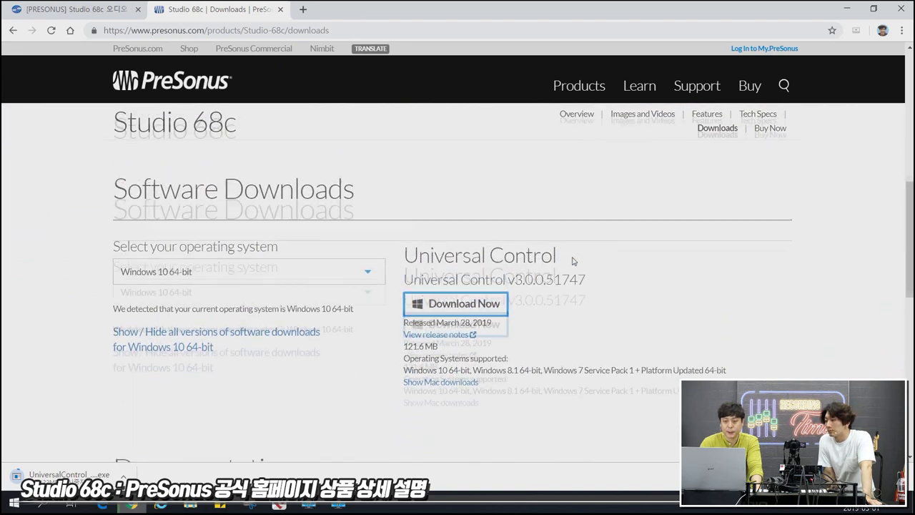
pyautogui.scroll(3, 572, 261)
pyautogui.click(758, 334)
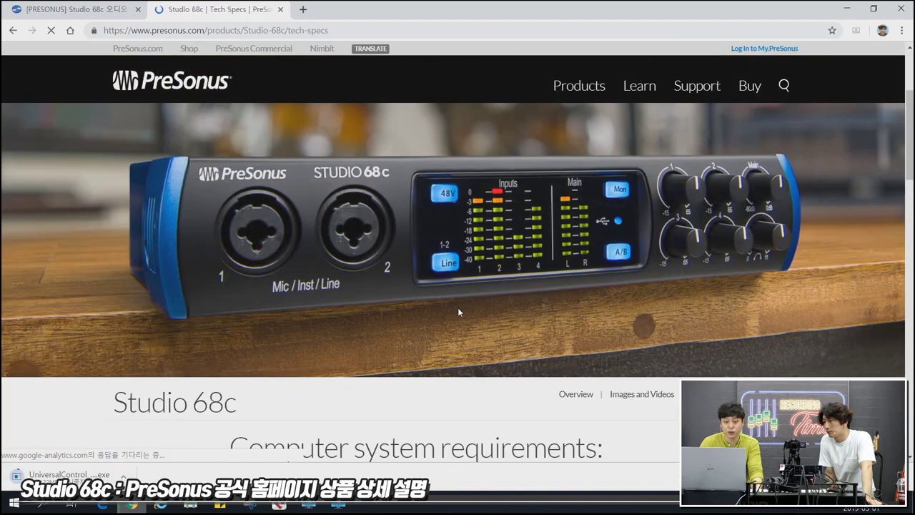
# Step: Examine the Studio 68c's computer system requirements and technical specifications through to the end of the page
pyautogui.scroll(-5, 459, 311)
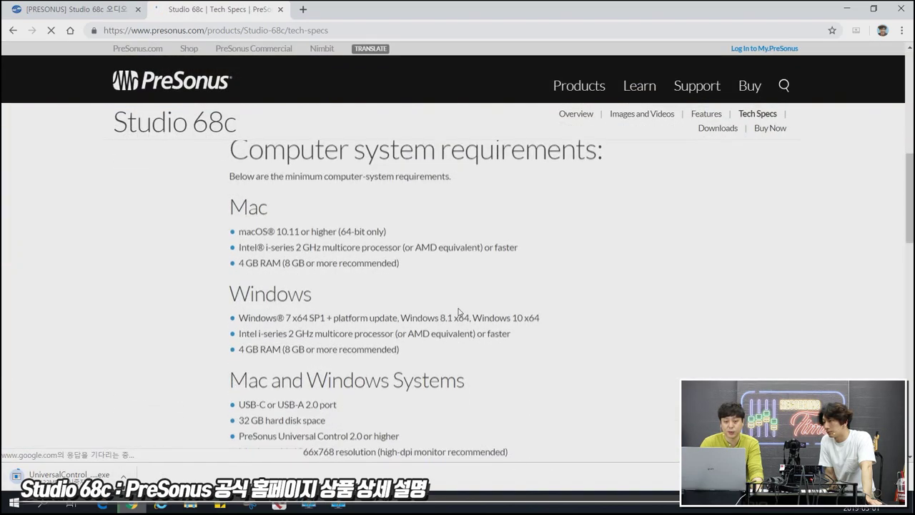
pyautogui.scroll(-2, 459, 311)
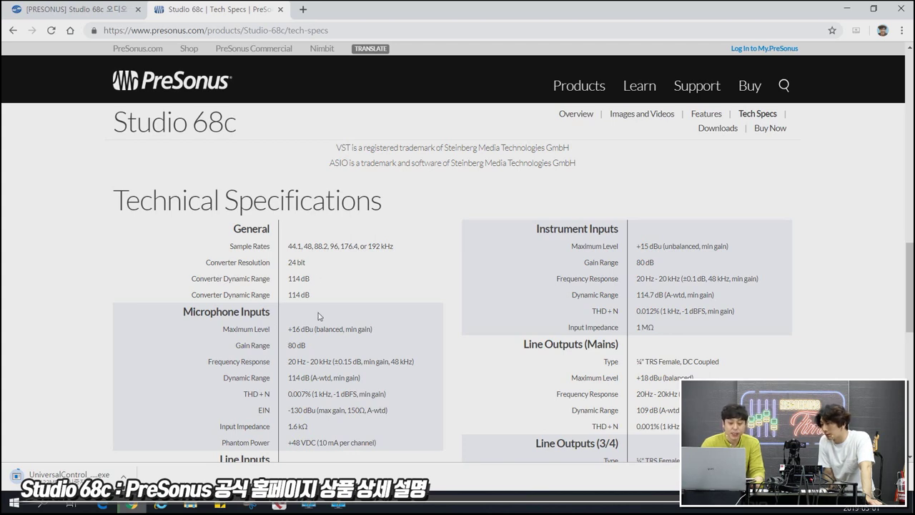
pyautogui.scroll(-1, 334, 315)
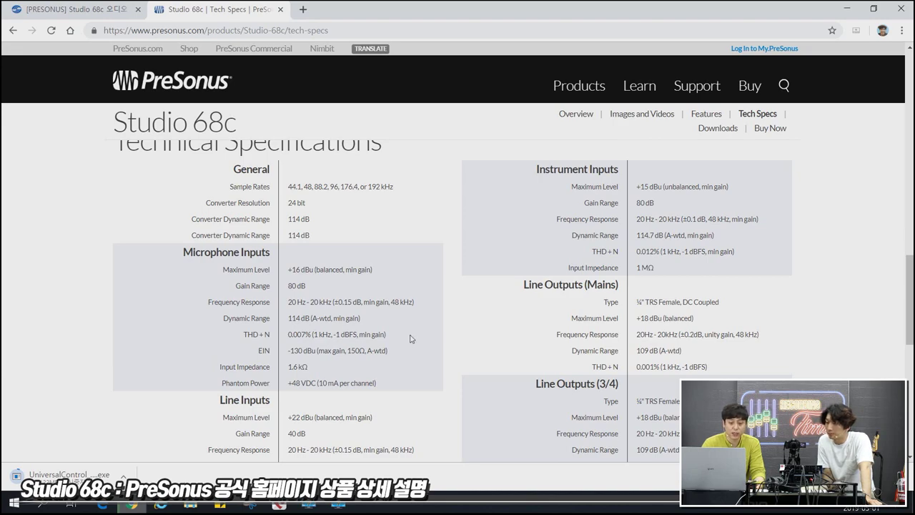
pyautogui.scroll(-2, 411, 339)
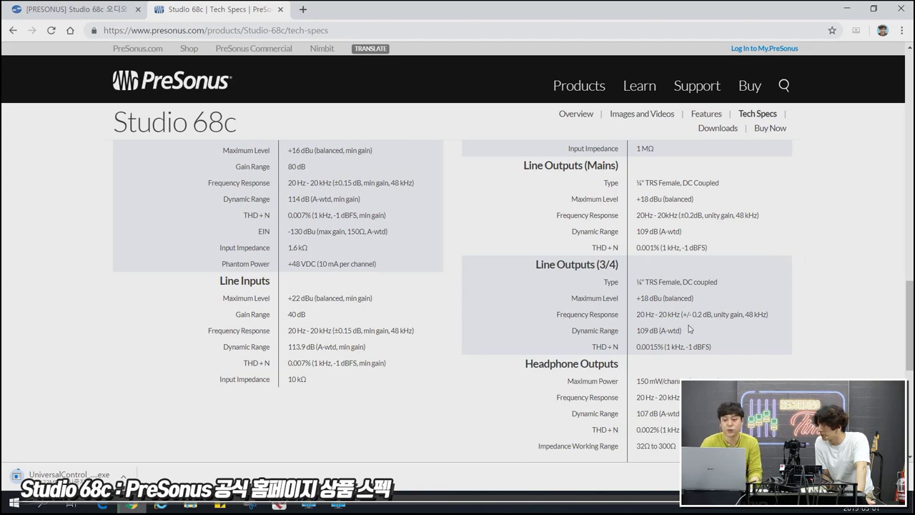
pyautogui.scroll(-8, 689, 326)
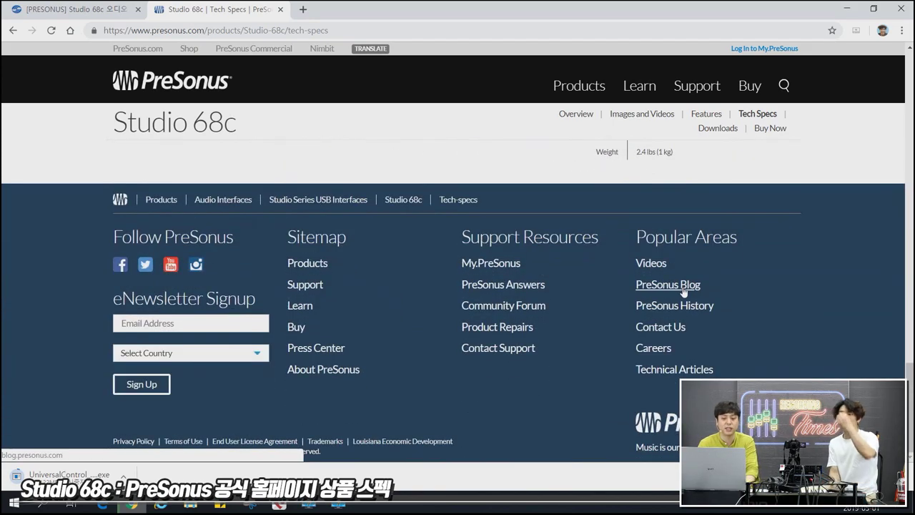